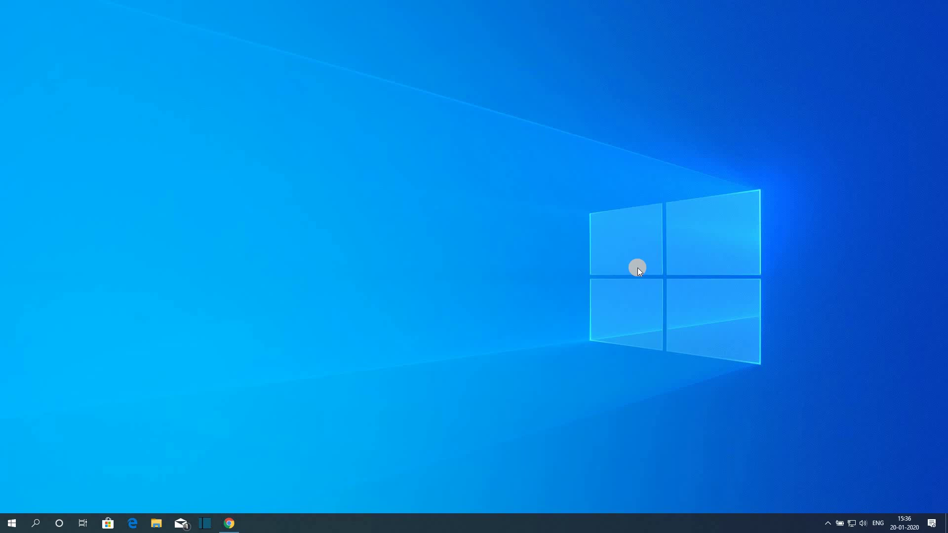
Back in Google results, open the 'Download the new Microsoft Edge based on Chromium' article
left_click(229, 524)
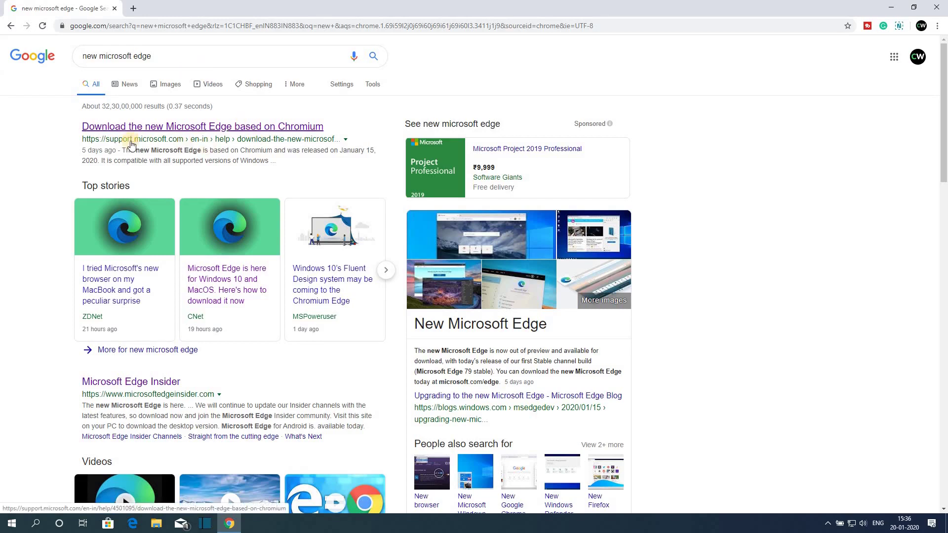
left_click(221, 130)
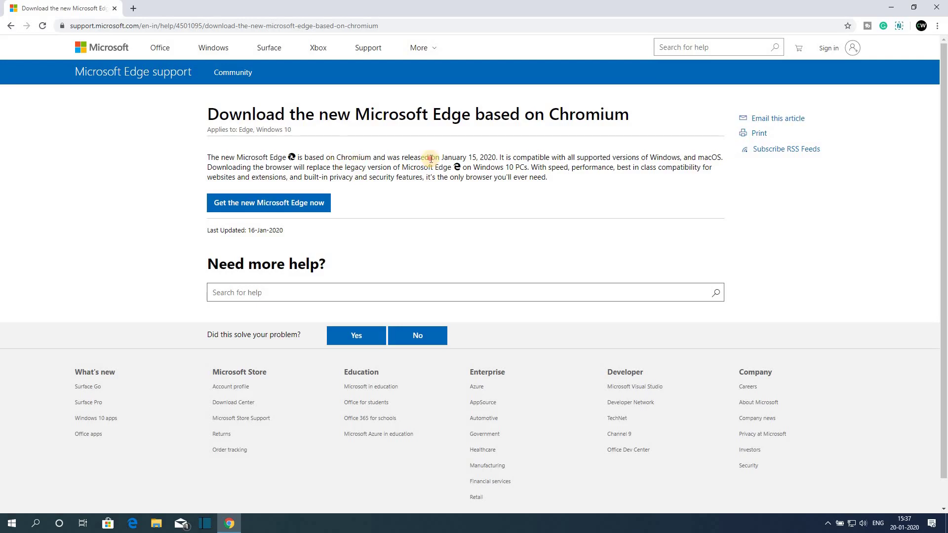
Check the article's release date, then follow 'Get the new Microsoft Edge now'
left_click_drag(429, 157, 497, 158)
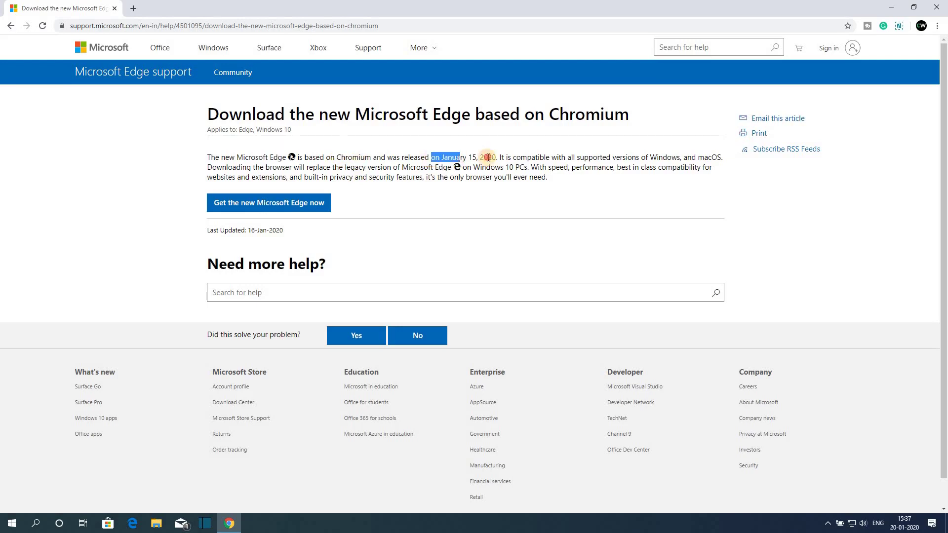
left_click(535, 205)
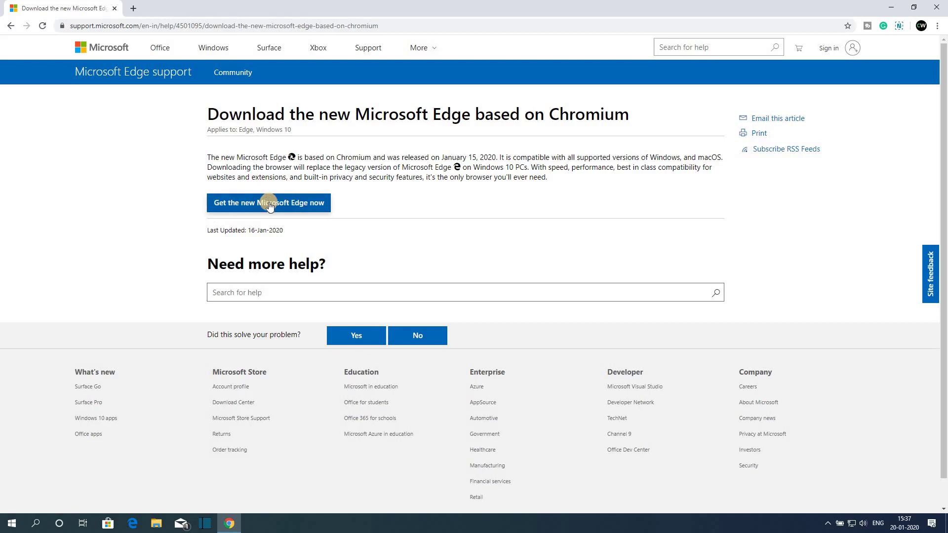
left_click(294, 205)
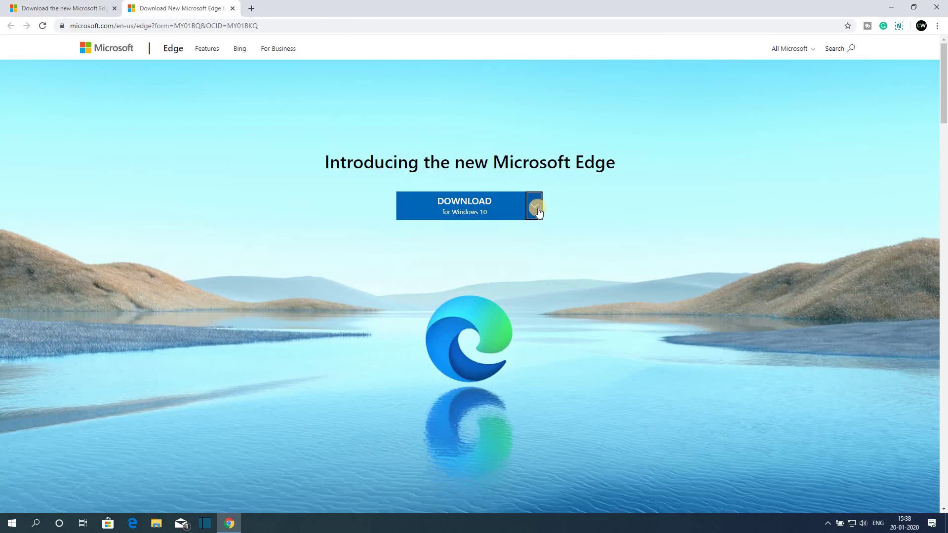
Accept the license terms and download the Windows 10 Edge installer
left_click(534, 206)
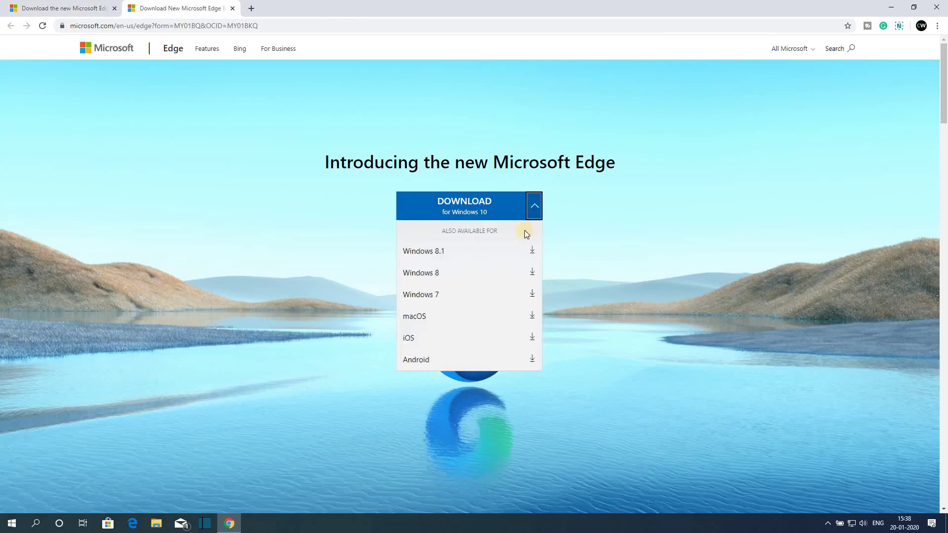
left_click(473, 206)
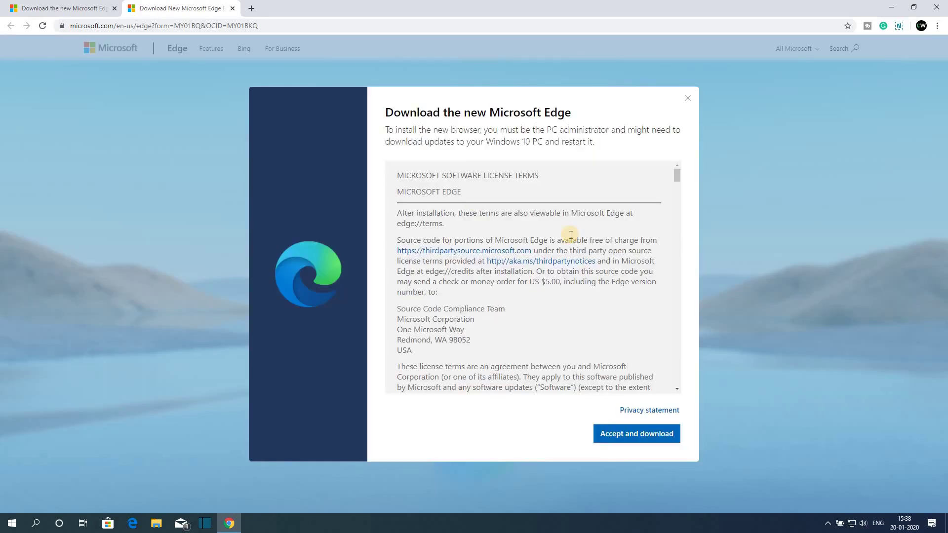
scroll(570, 236, "down", 5)
scroll(568, 239, "down", 5)
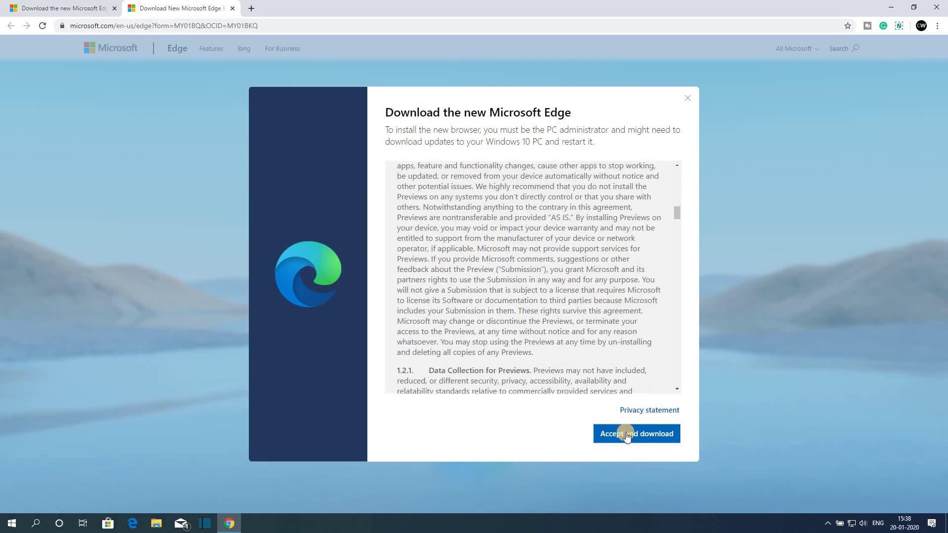
left_click(655, 439)
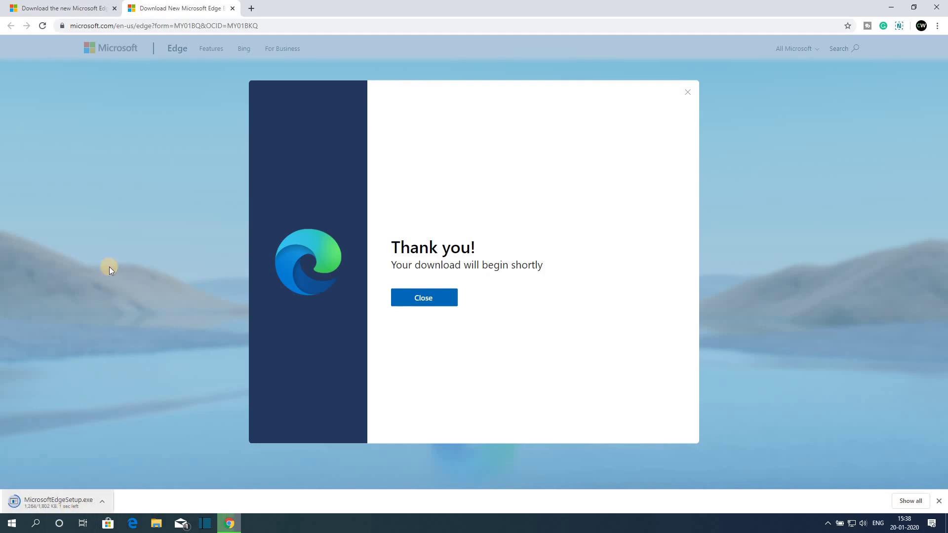
key("ctrl+Tab")
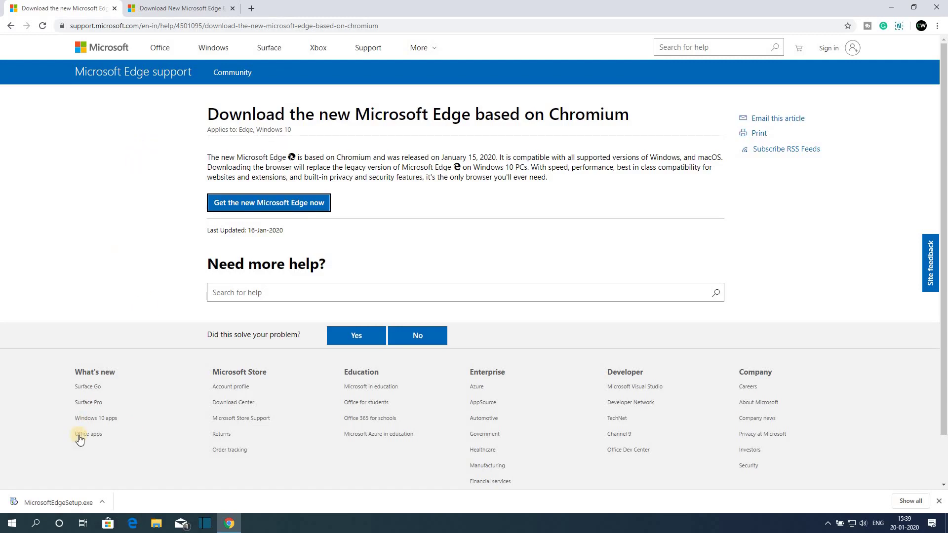
Run MicrosoftEdgeSetup.exe and minimize Chrome while Edge installs
left_click(97, 501)
left_click(123, 441)
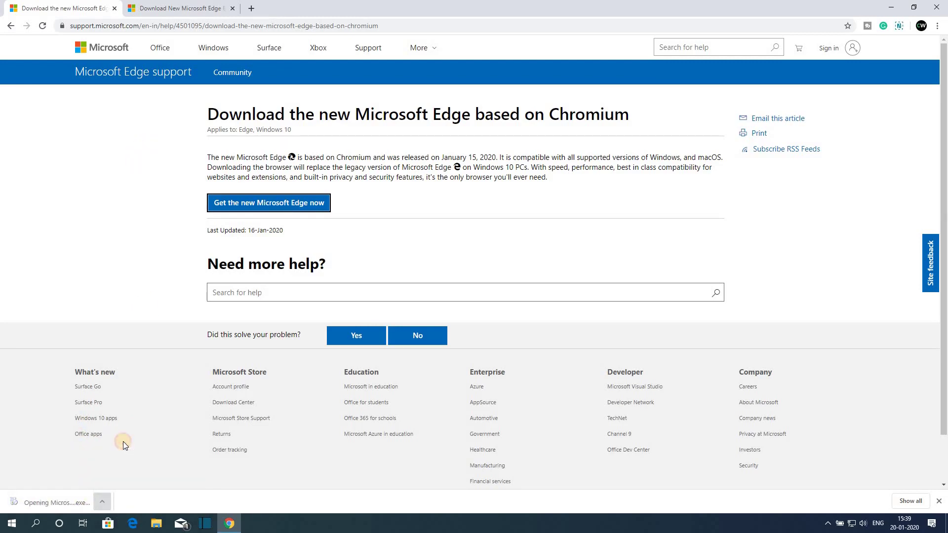
left_click(892, 8)
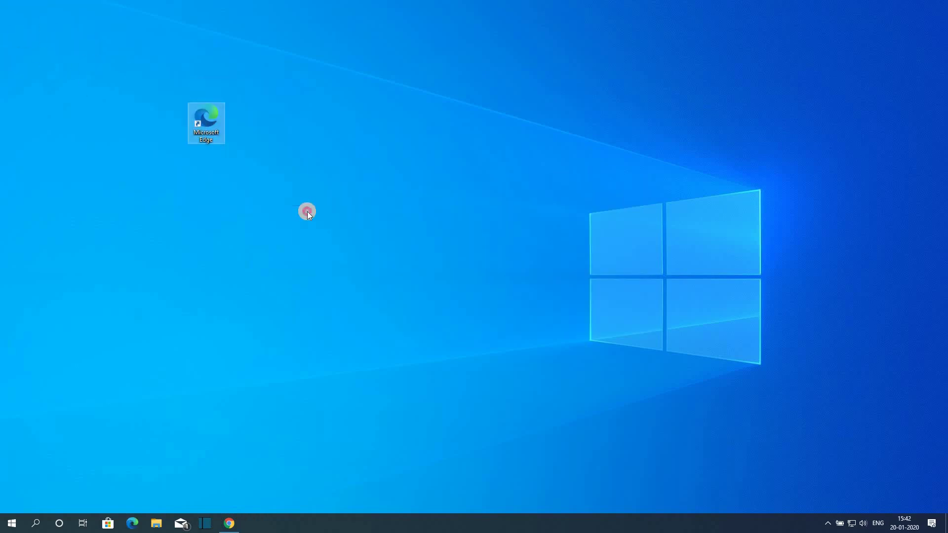
Launch Edge and review the New tab page layouts, keeping India (English) content
double_click(214, 131)
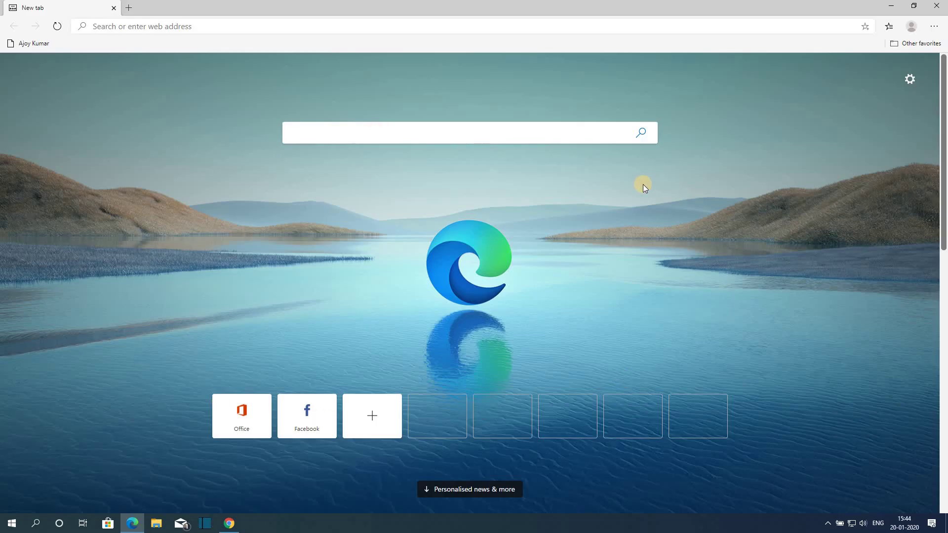
left_click(909, 80)
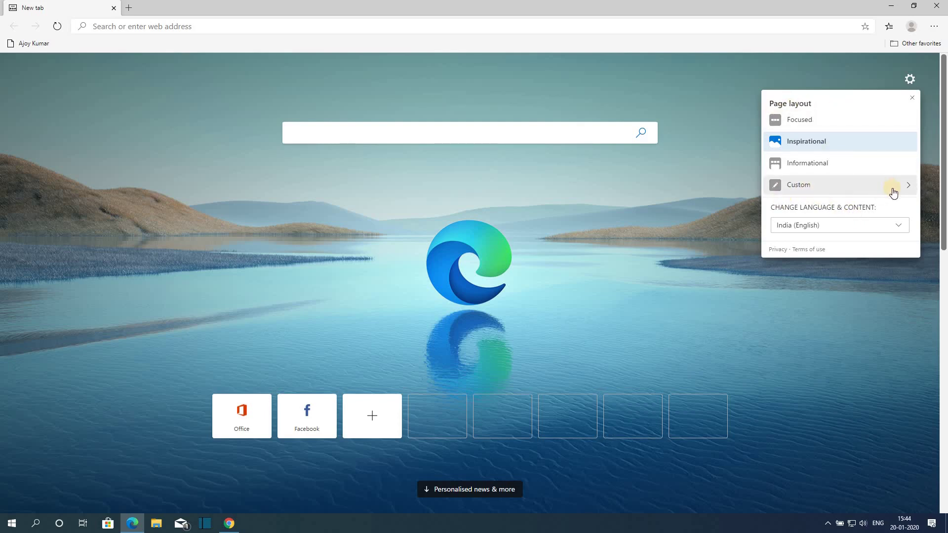
left_click(909, 190)
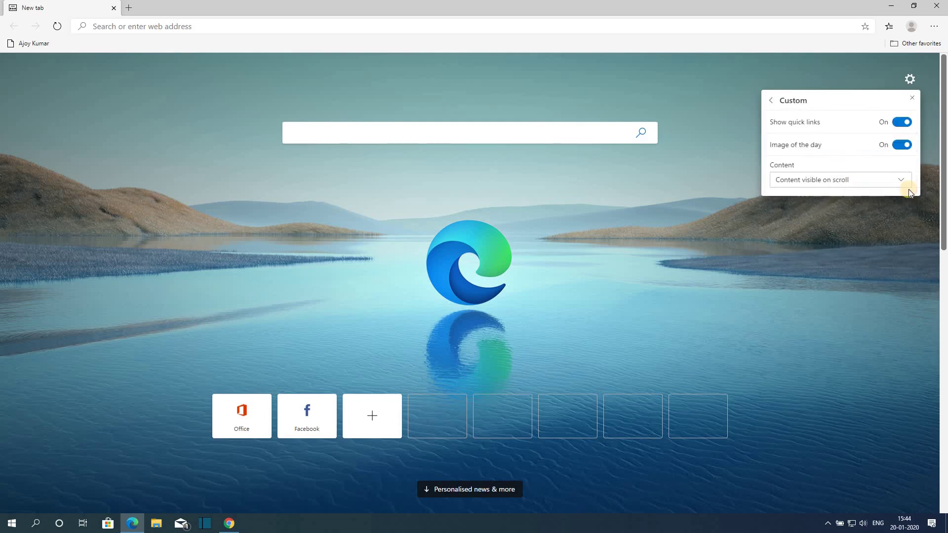
left_click(767, 102)
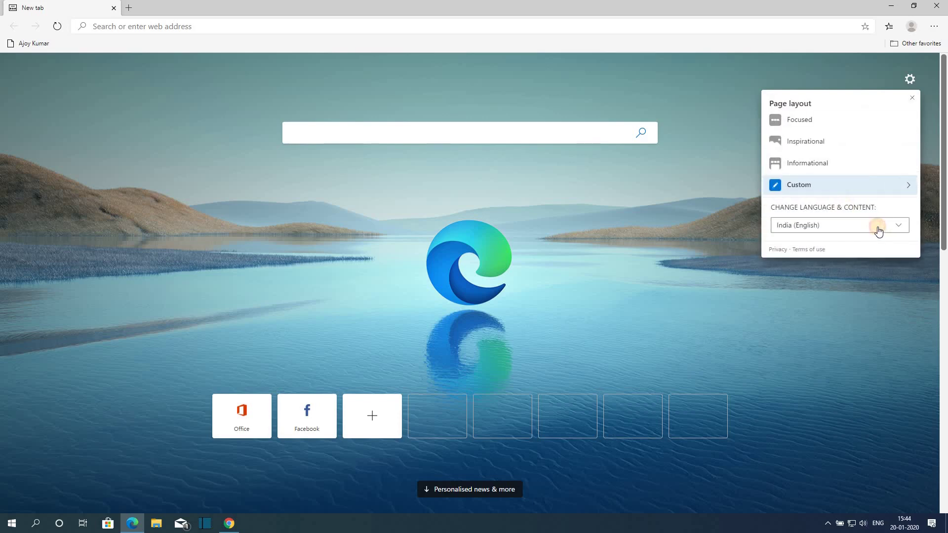
left_click(877, 226)
left_click(884, 325)
left_click(755, 318)
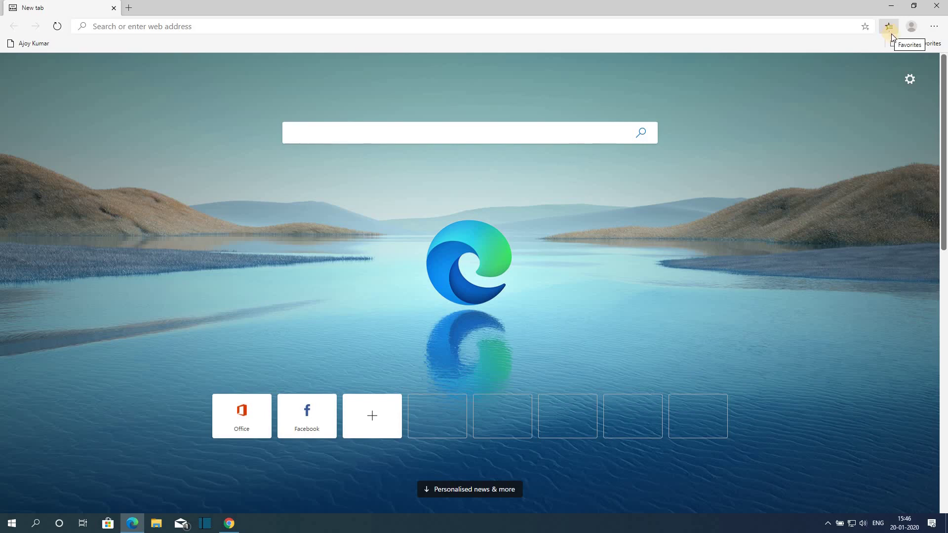
Open and close the profile flyout twice to check sign-in options
left_click(912, 29)
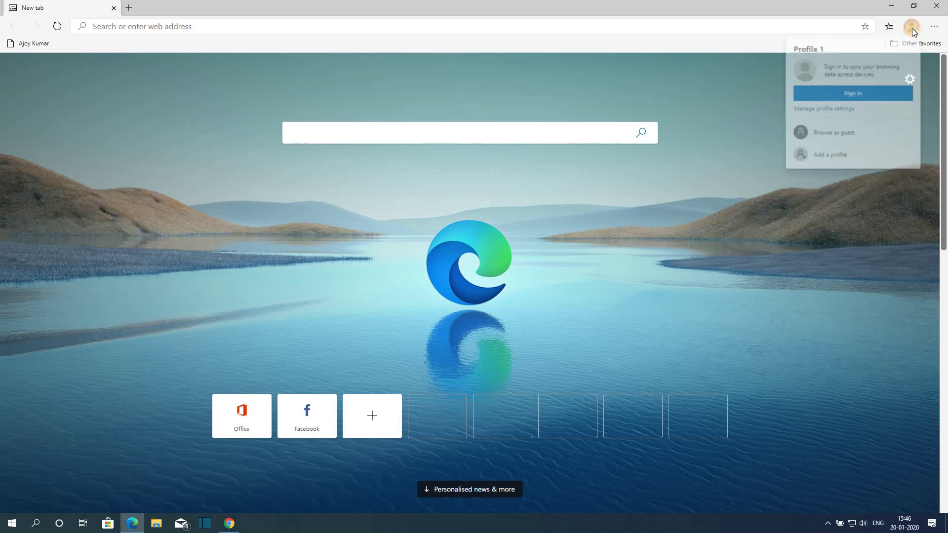
left_click(851, 197)
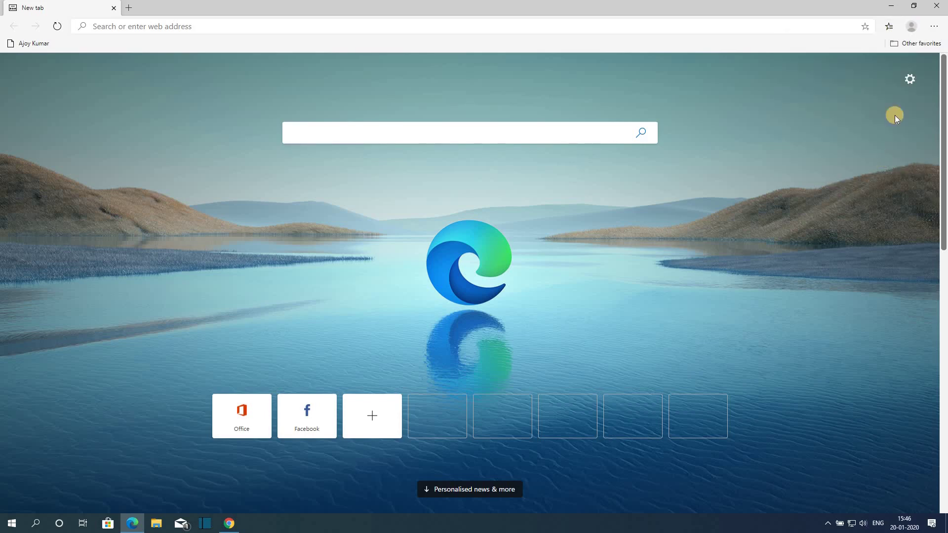
left_click(909, 30)
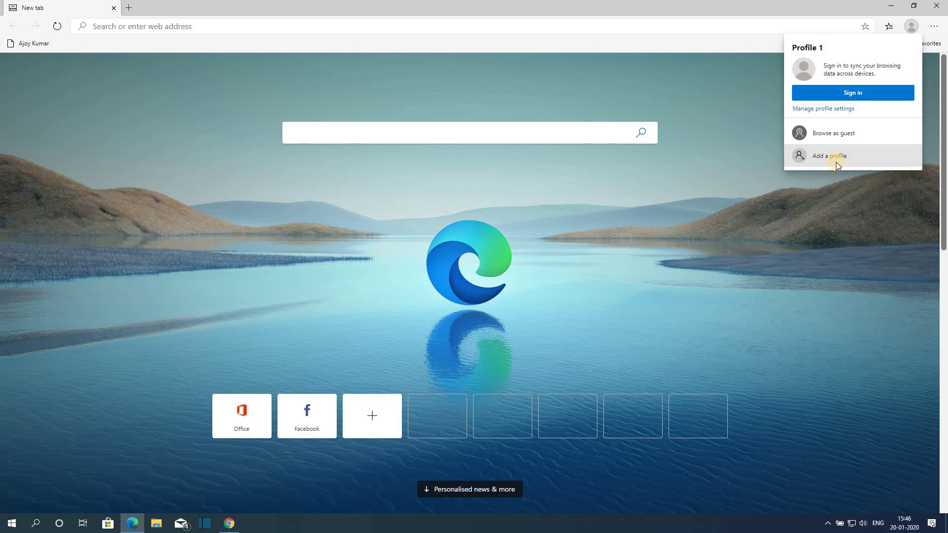
left_click(788, 244)
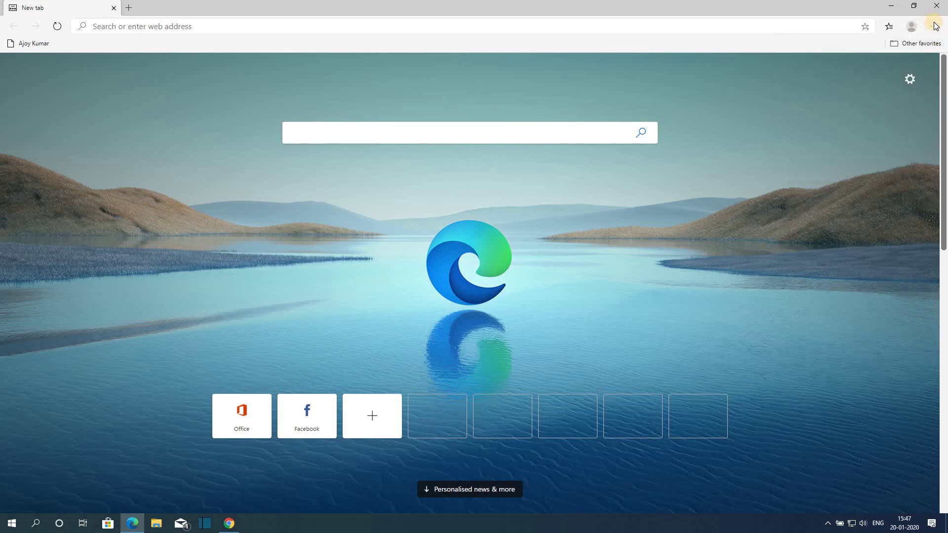
Browse Privacy and services settings and look over the Theme choices unchanged
left_click(934, 26)
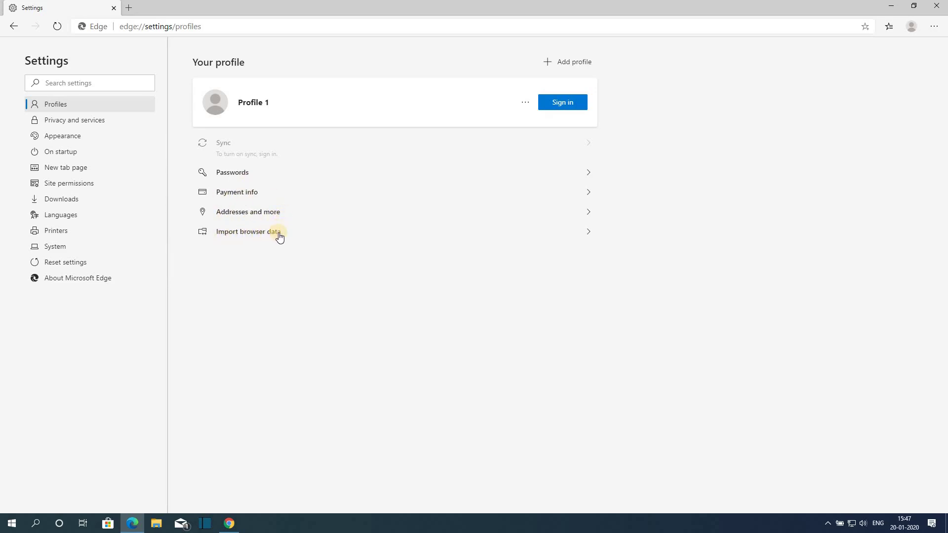
left_click(71, 123)
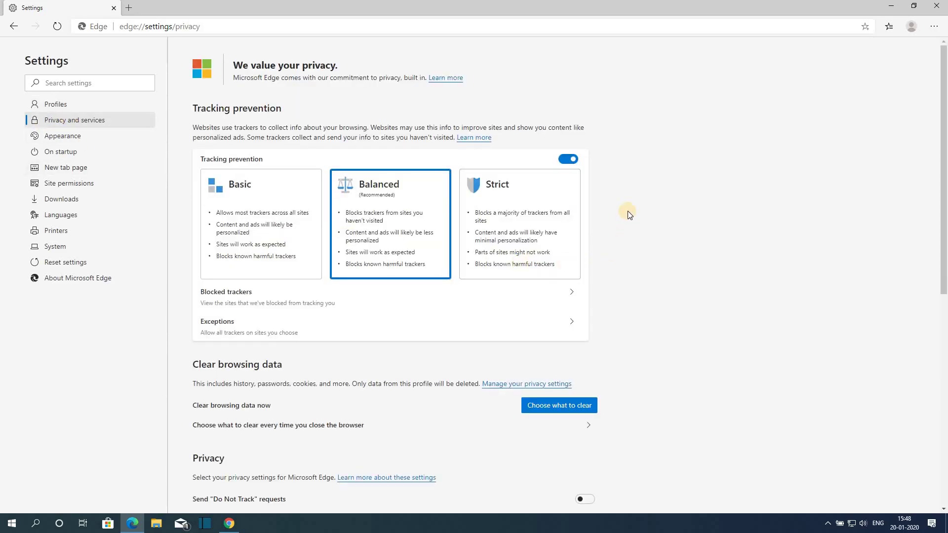
scroll(628, 214, "down", 3)
scroll(628, 211, "down", 2)
scroll(627, 211, "up", 5)
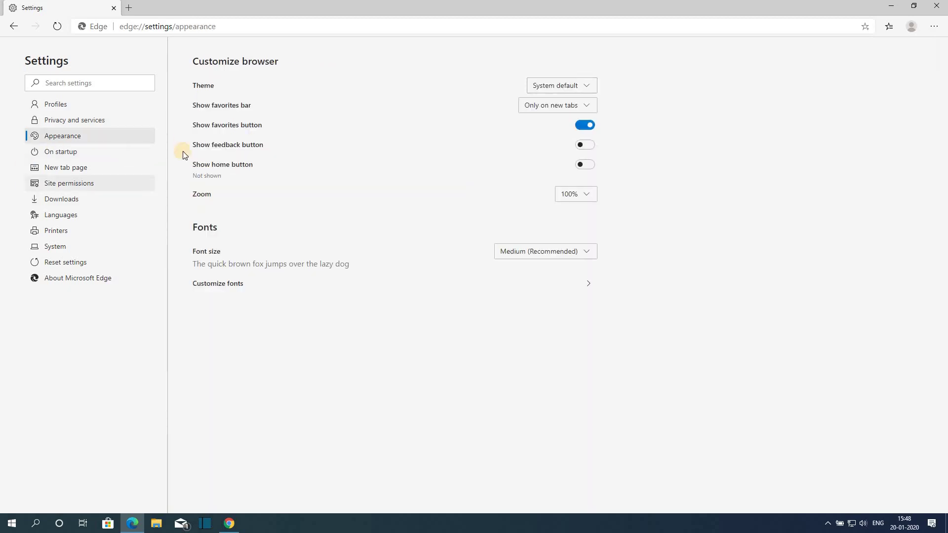
left_click(587, 84)
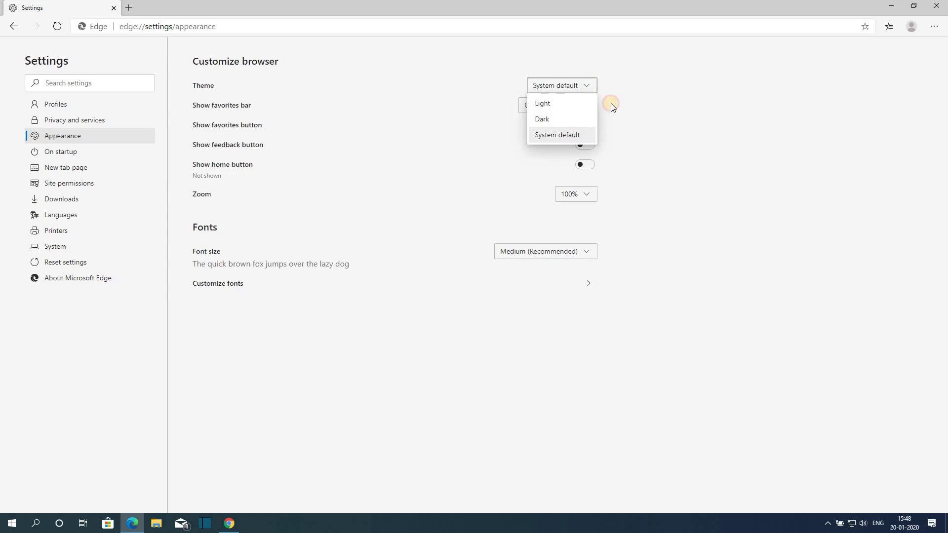
left_click(609, 108)
Leave the favorites bar setting unchanged and turn on Show feedback button
left_click(585, 106)
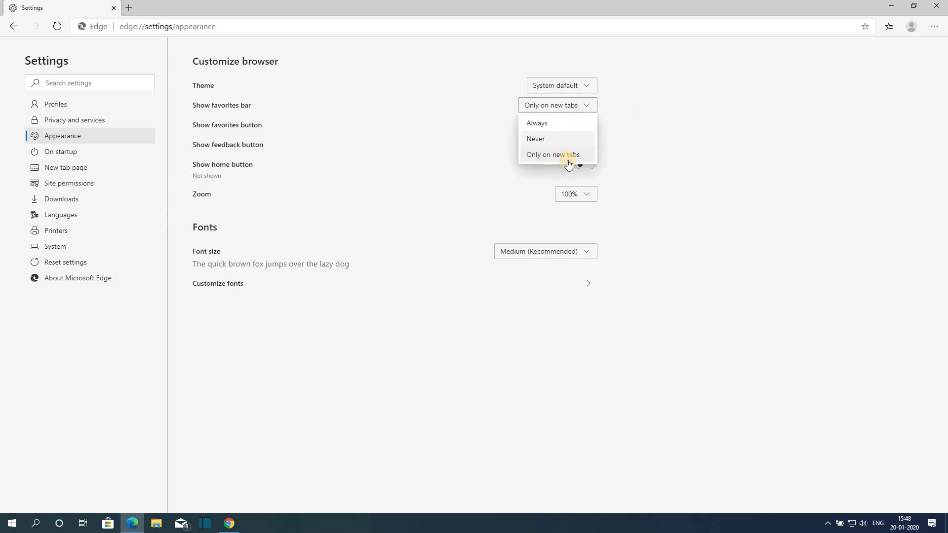
left_click(406, 151)
left_click(574, 144)
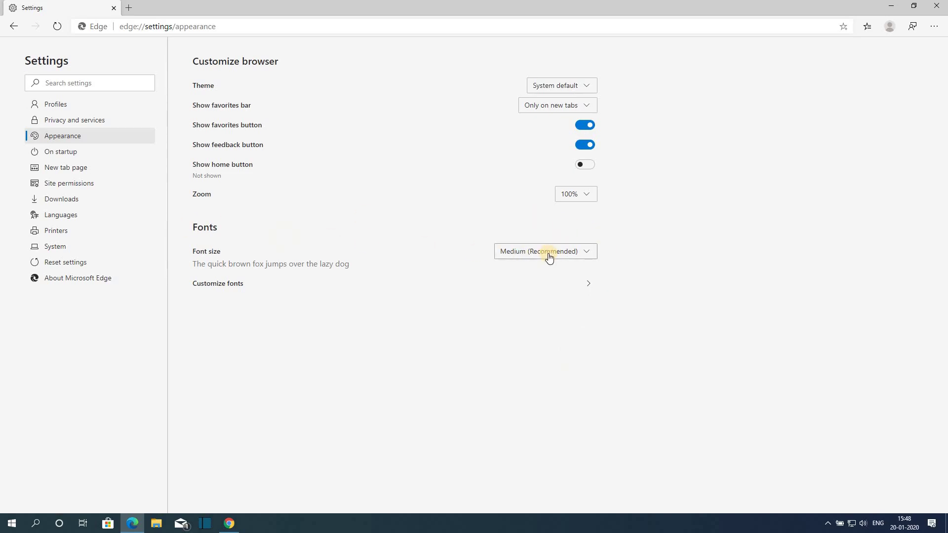
Browse the New tab page, Site permissions, Downloads, Languages and System settings
left_click(89, 182)
left_click(93, 155)
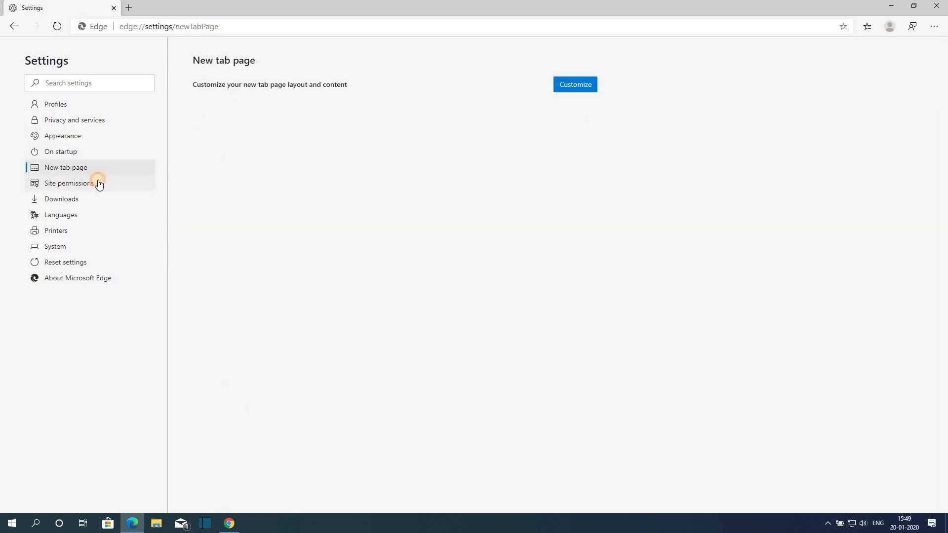
left_click(98, 184)
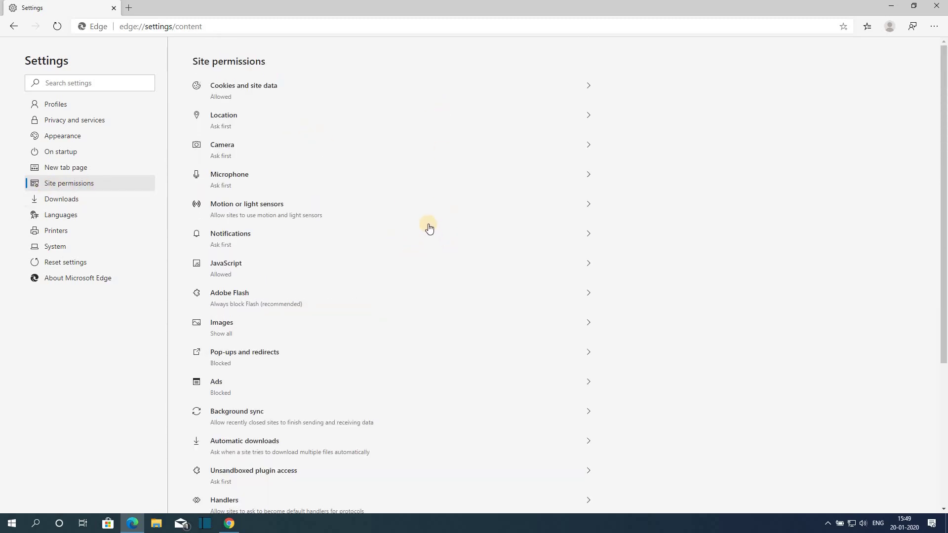
scroll(428, 228, "down", 2)
left_click(67, 198)
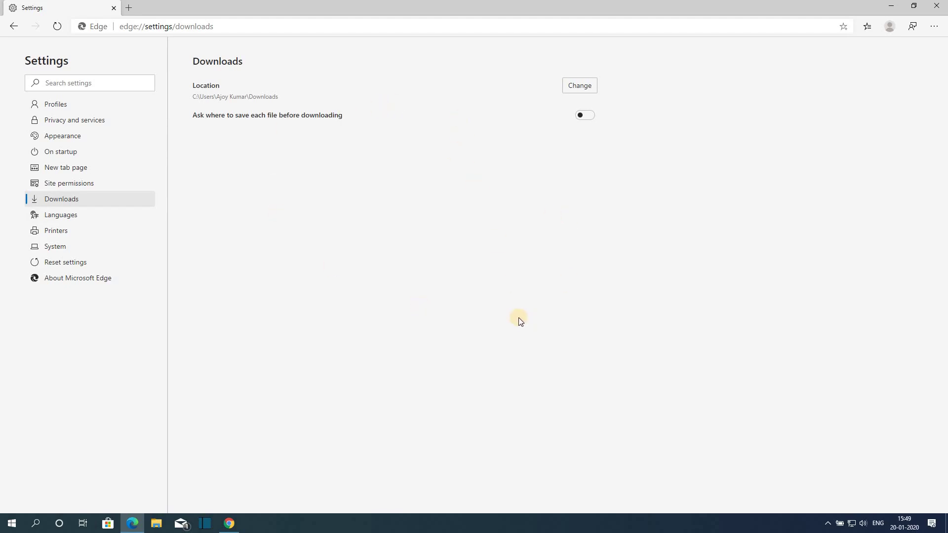
left_click(45, 215)
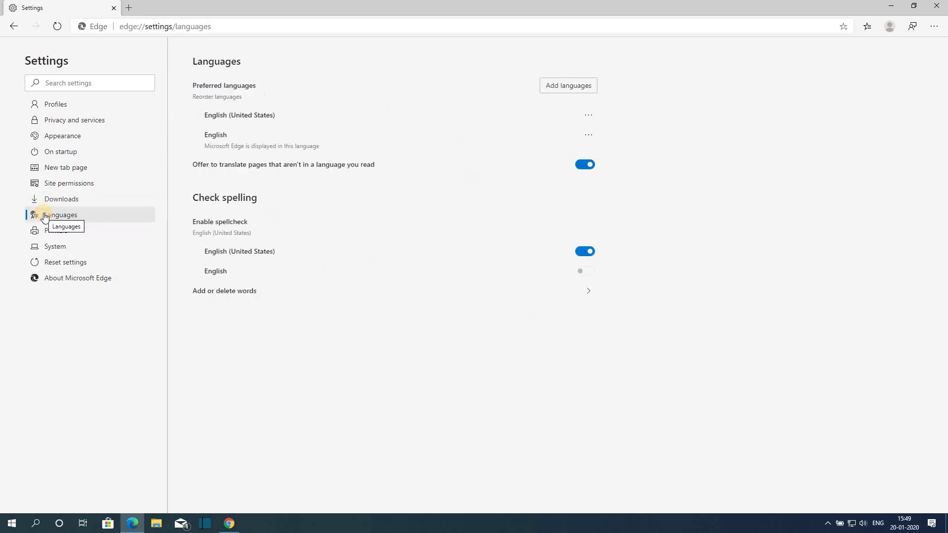
left_click(86, 232)
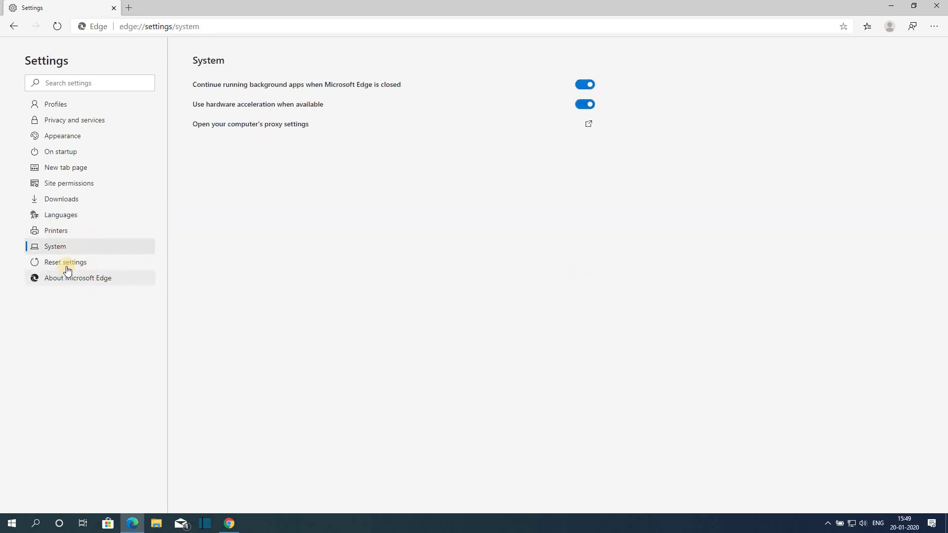
Open Reset settings and cancel the restore-defaults confirmation
left_click(80, 268)
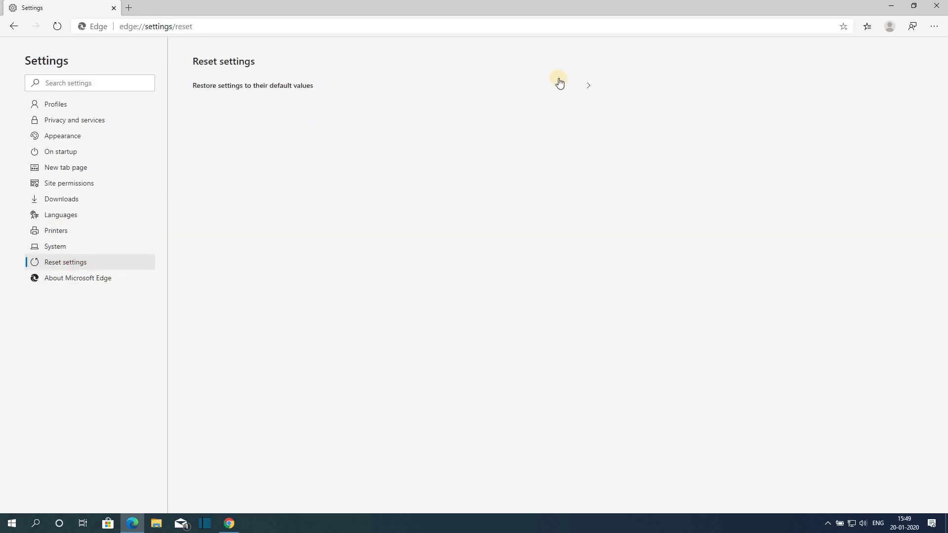
left_click(590, 85)
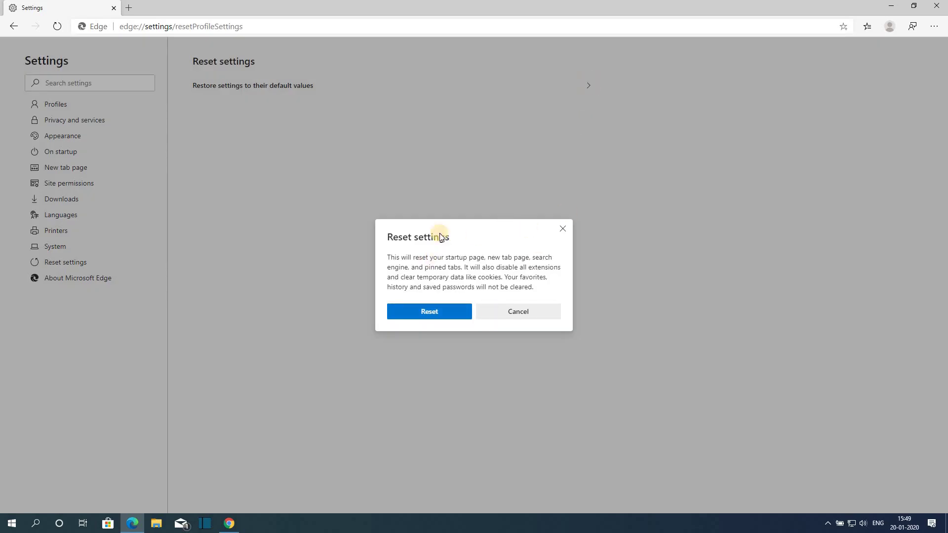
left_click(563, 230)
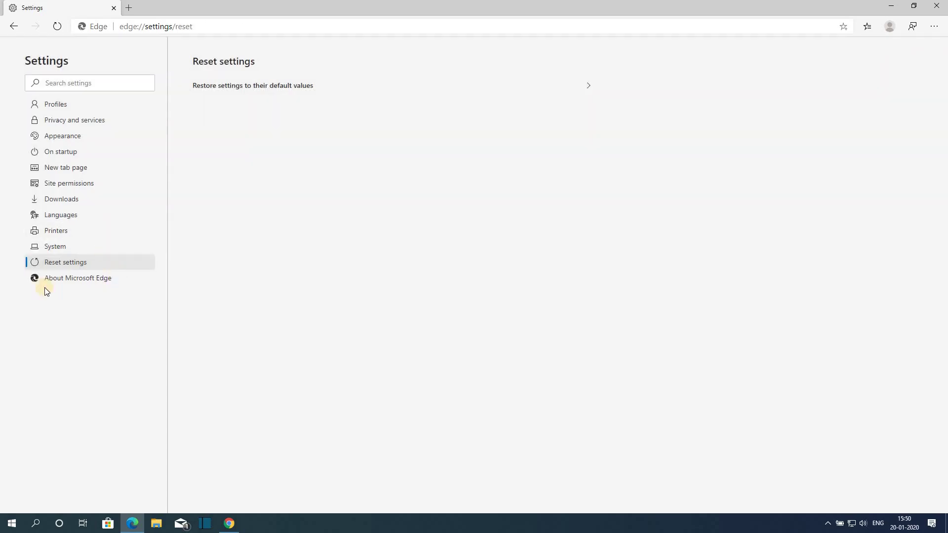
View the About Microsoft Edge version info, then return to Profiles
left_click(93, 282)
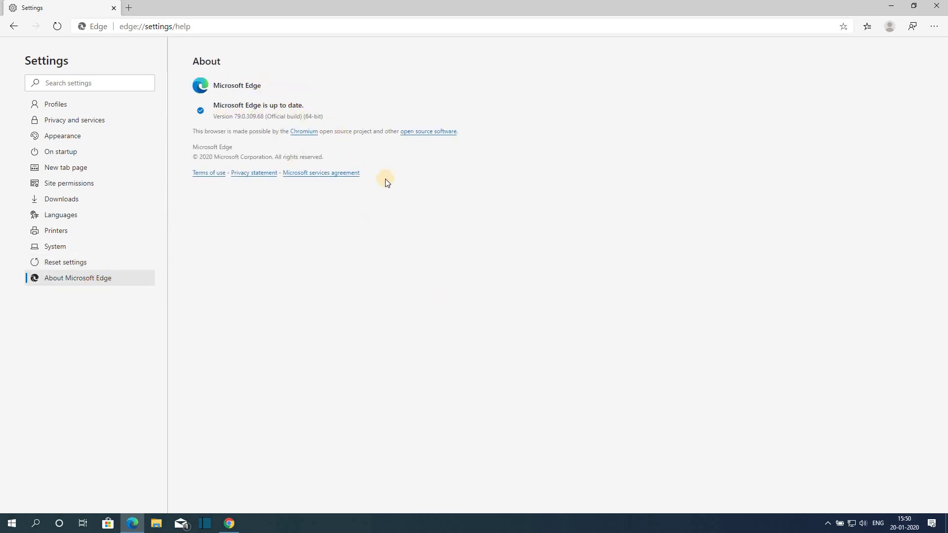
left_click_drag(385, 178, 192, 131)
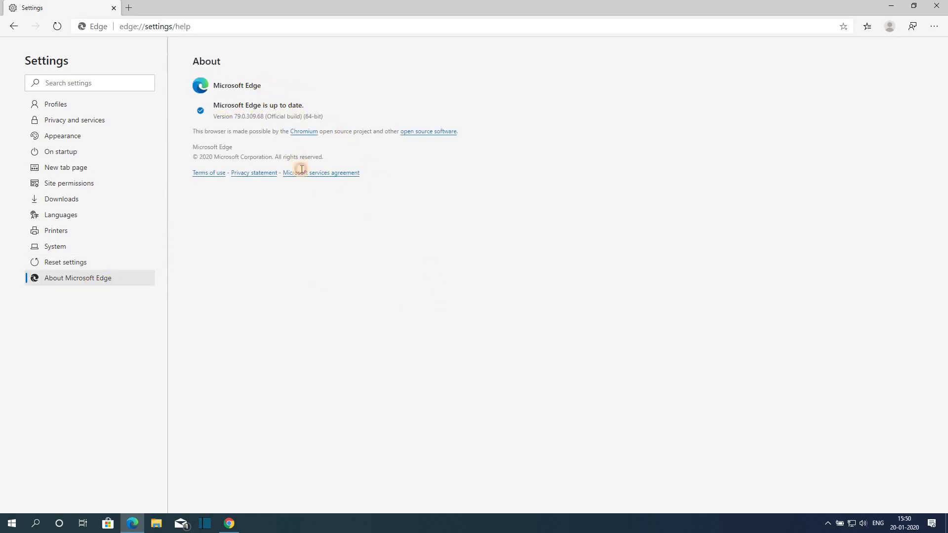
left_click(192, 130)
left_click(59, 103)
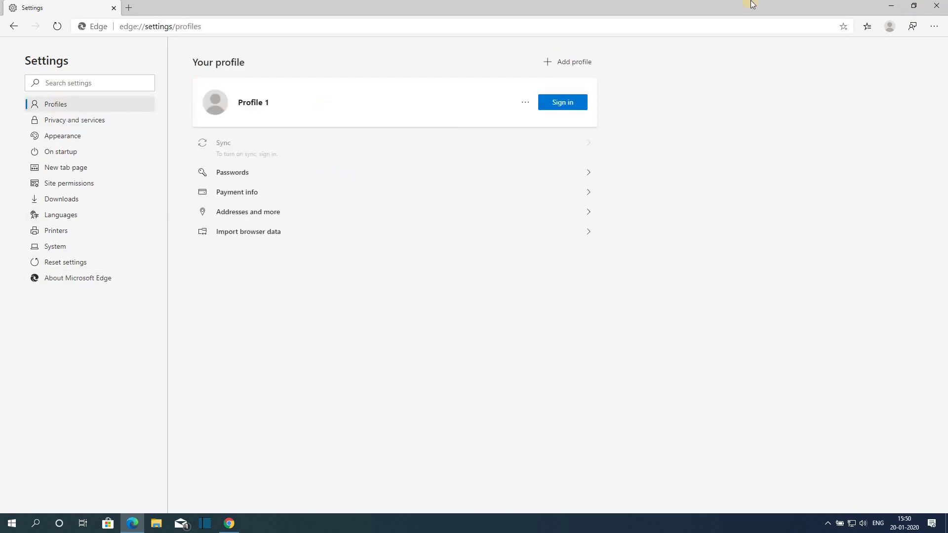
Restore down the Settings window, drag it lower, and briefly toggle its menu
left_click(913, 6)
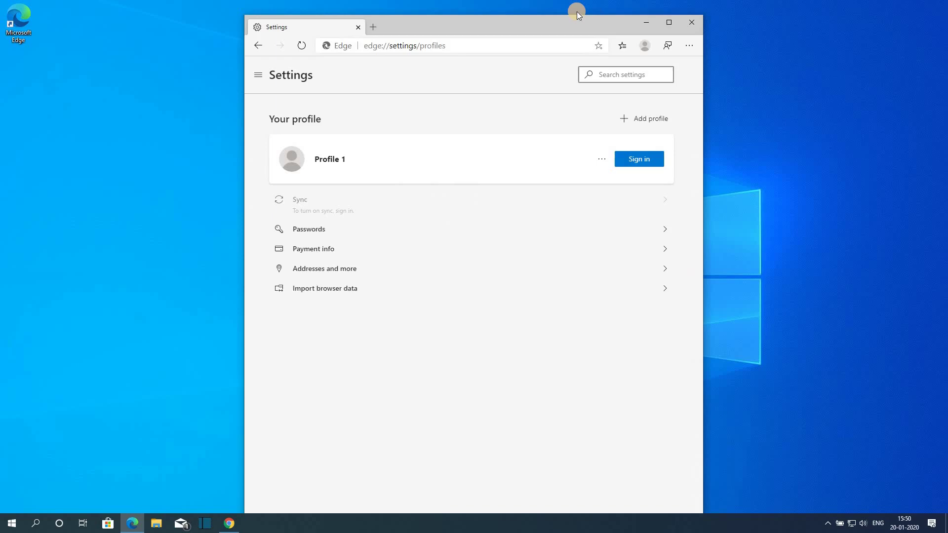
mouse_move(575, 17)
left_mouse_down()
mouse_move(572, 163)
mouse_move(534, 75)
left_mouse_up()
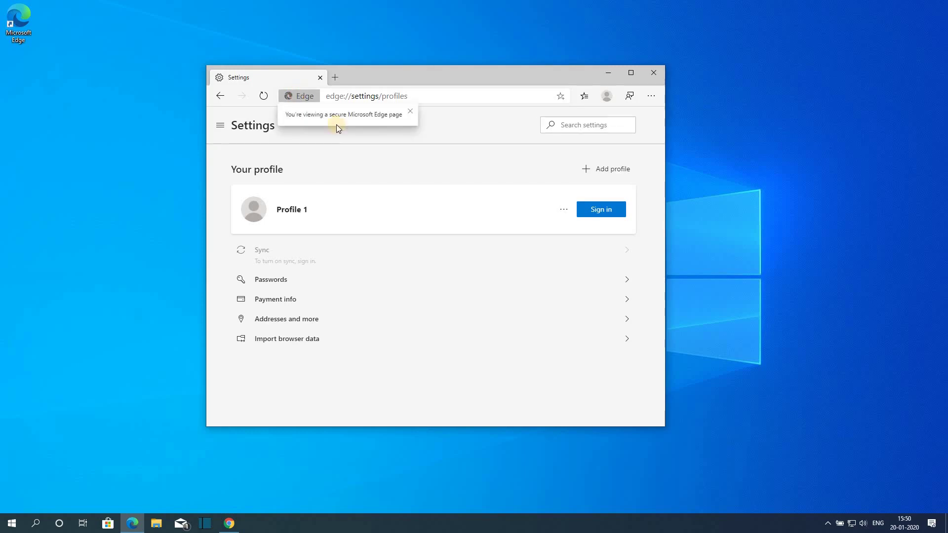
left_click(222, 126)
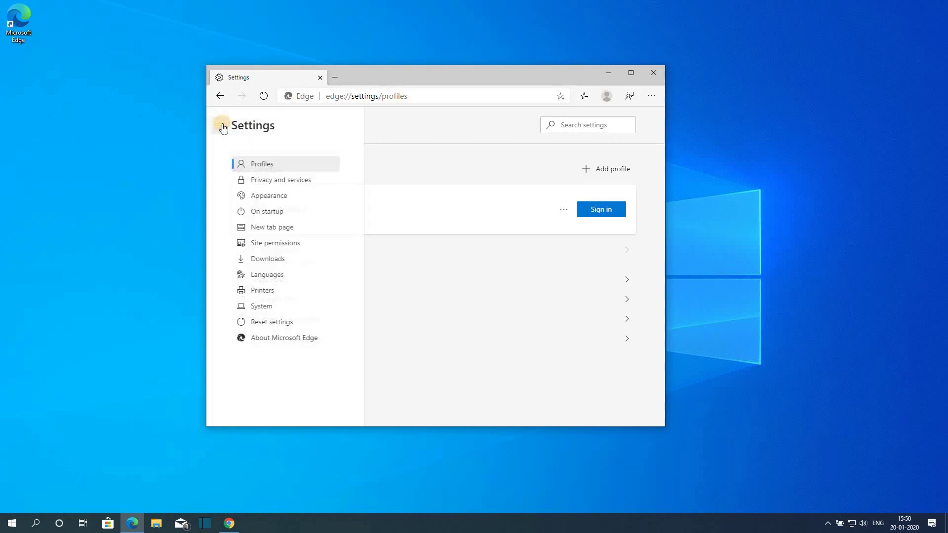
left_click(220, 126)
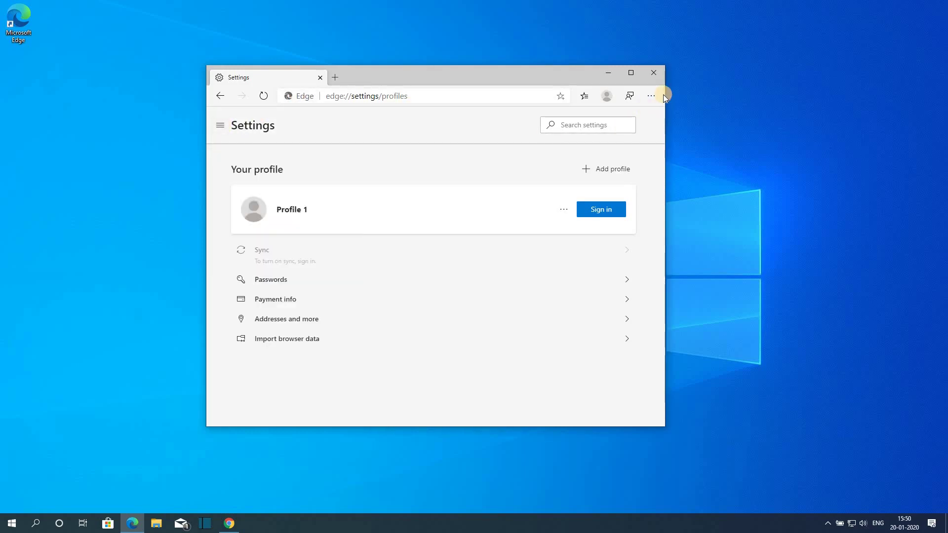